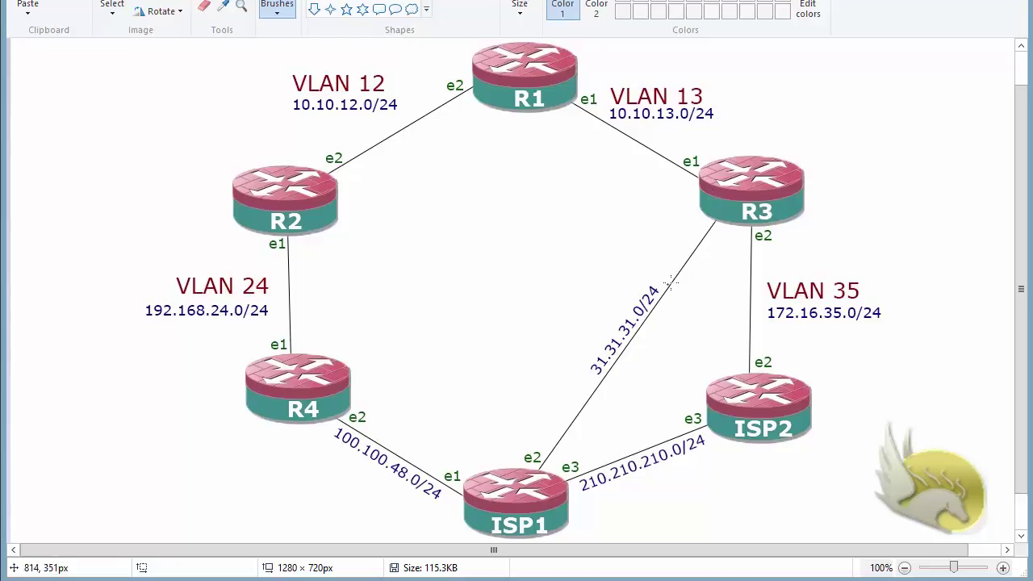
# Step: Circle and underline the 31.31.31.0/24 link label between R3 and ISP1 in the network diagram with the brush
pyautogui.moveTo(670, 283)
pyautogui.mouseDown()
pyautogui.moveTo(585, 380)
pyautogui.moveTo(643, 255)
pyautogui.moveTo(666, 358)
pyautogui.mouseUp()
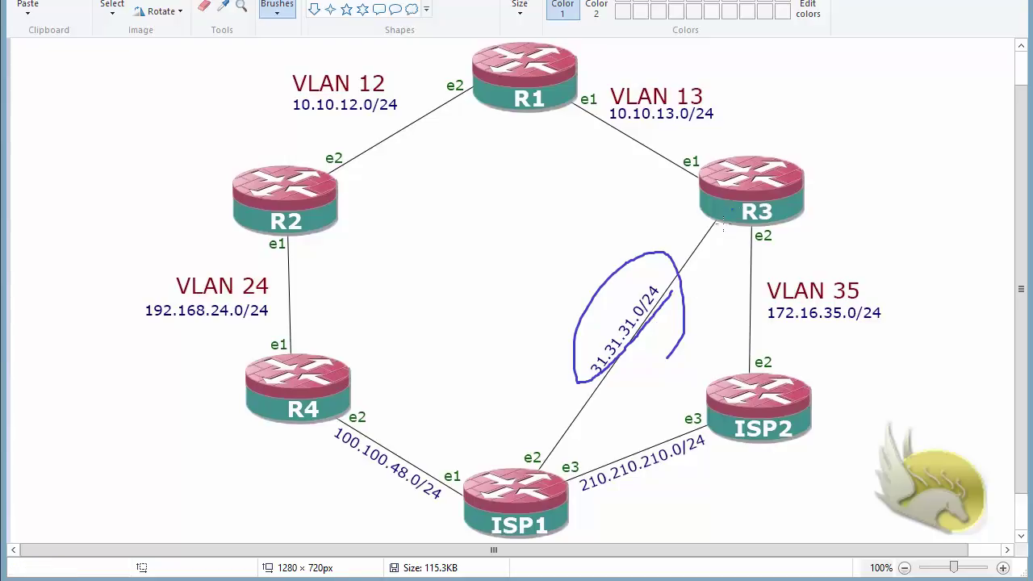
pyautogui.moveTo(676, 290); pyautogui.dragTo(685, 280)
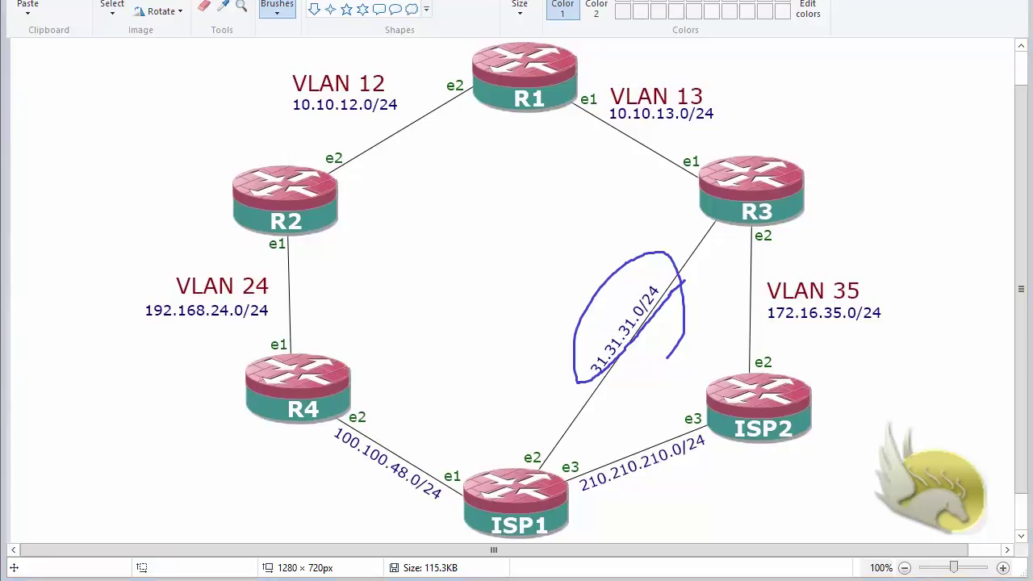
# Step: Switch to the ISP1 WinBox session, close the route list and check the RIP neighbours
pyautogui.hotkey('alt', 'Tab')
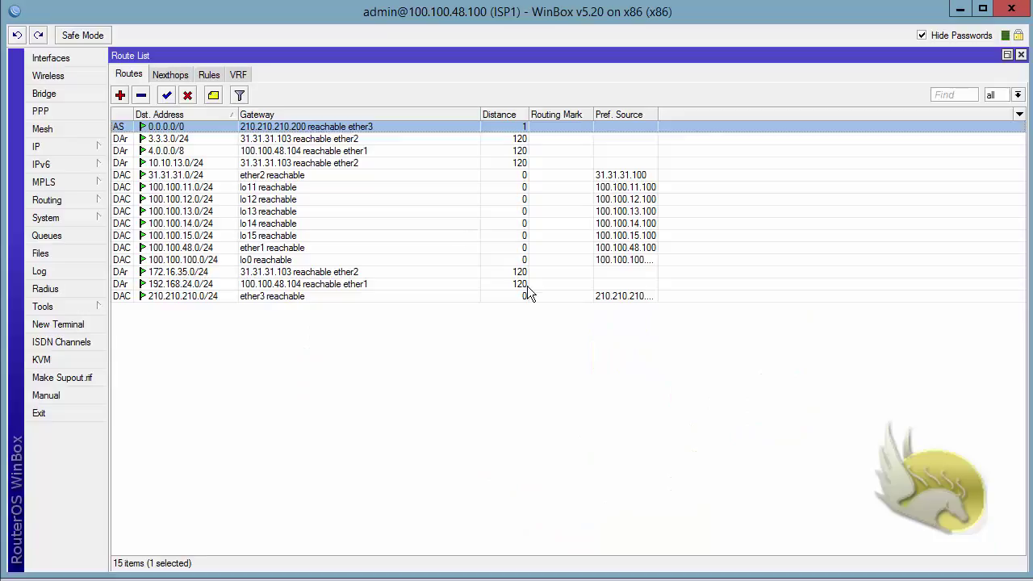
pyautogui.click(1021, 54)
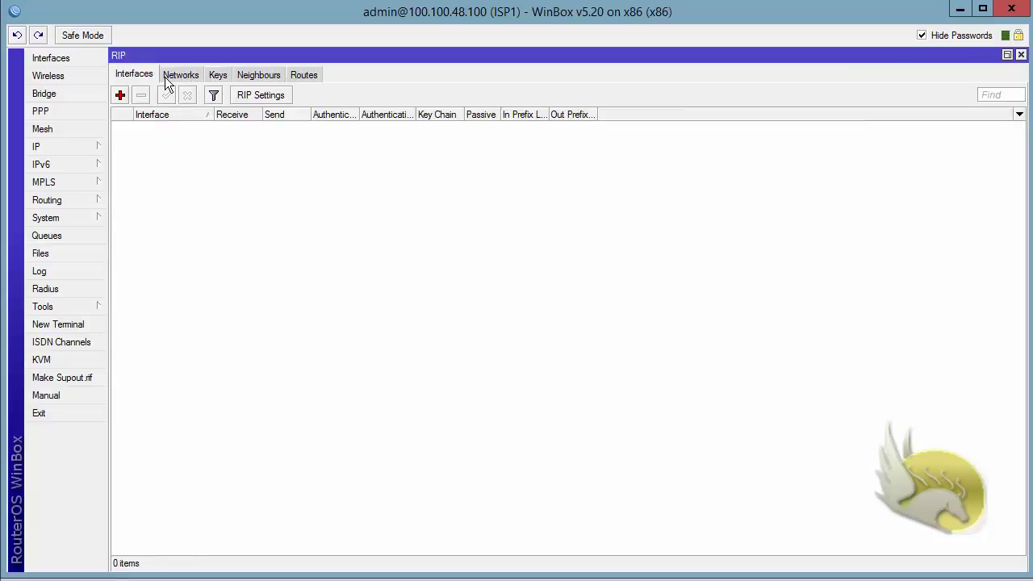
pyautogui.click(249, 74)
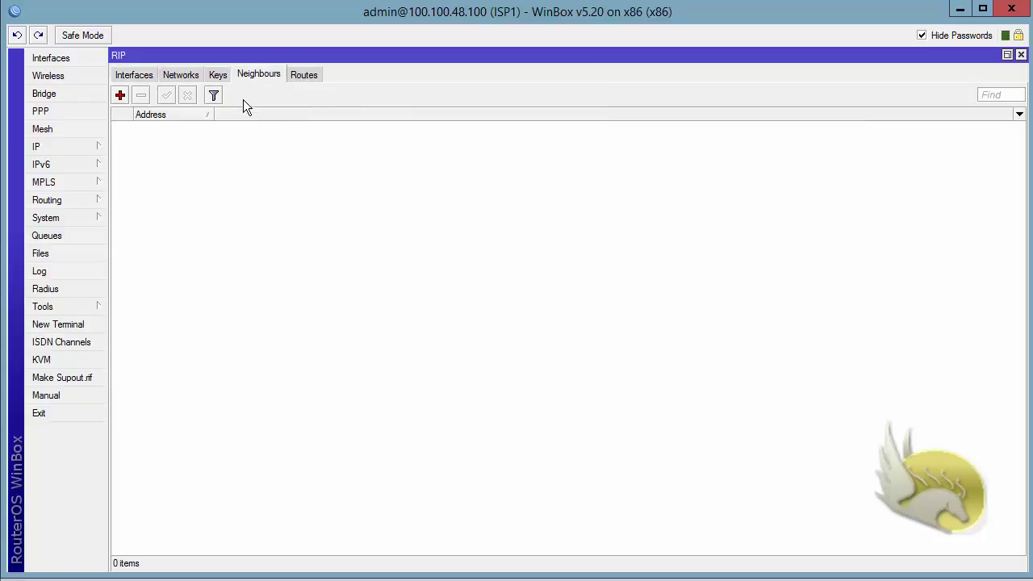
pyautogui.click(123, 75)
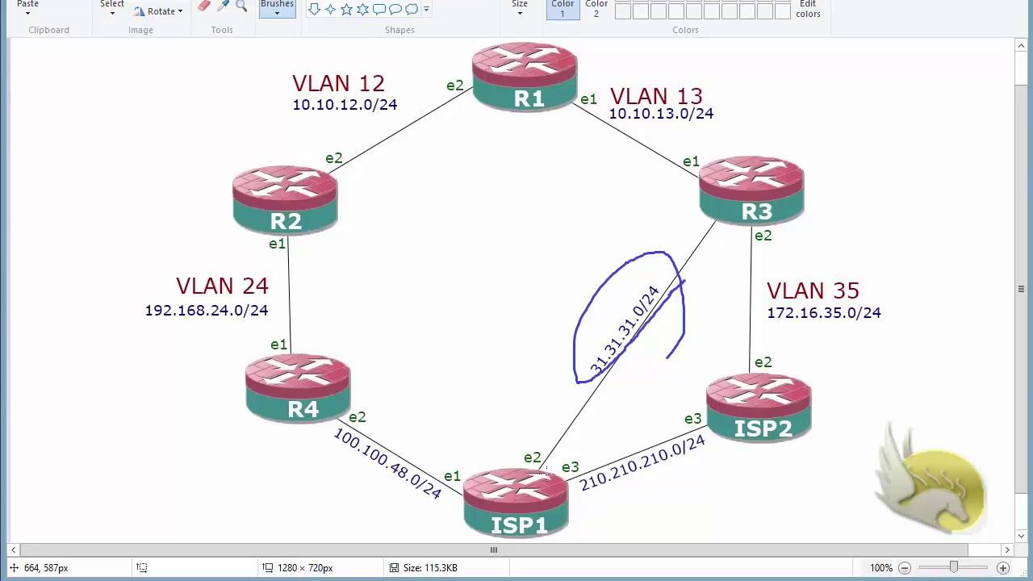
# Step: Mark ISP1's e2 port in the diagram, and add ether2 as a passive RIP interface on ISP1 in WinBox
pyautogui.moveTo(549, 462)
pyautogui.mouseDown()
pyautogui.moveTo(529, 468)
pyautogui.moveTo(521, 454)
pyautogui.moveTo(546, 448)
pyautogui.moveTo(549, 459)
pyautogui.mouseUp()
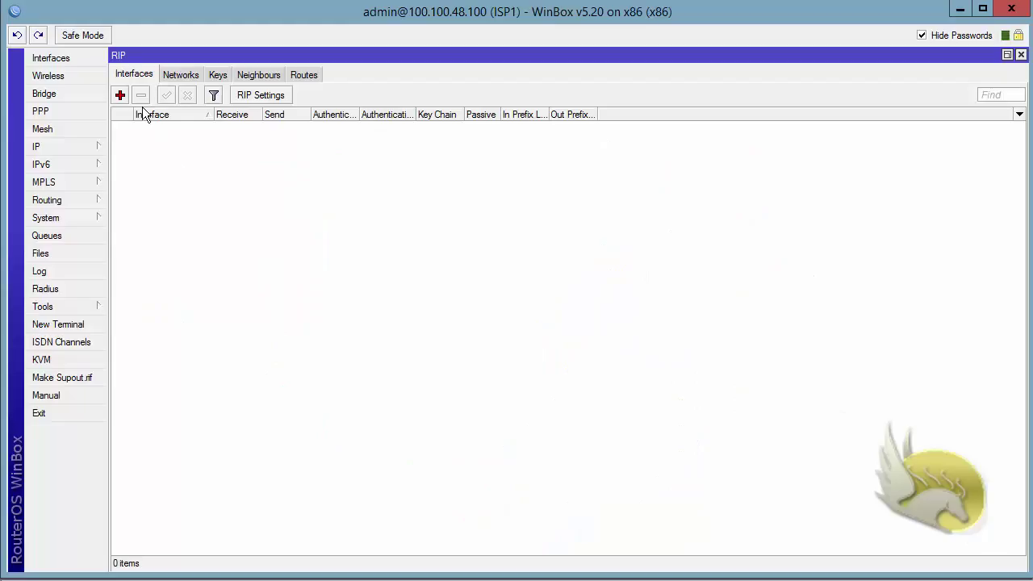
pyautogui.click(121, 95)
pyautogui.click(600, 182)
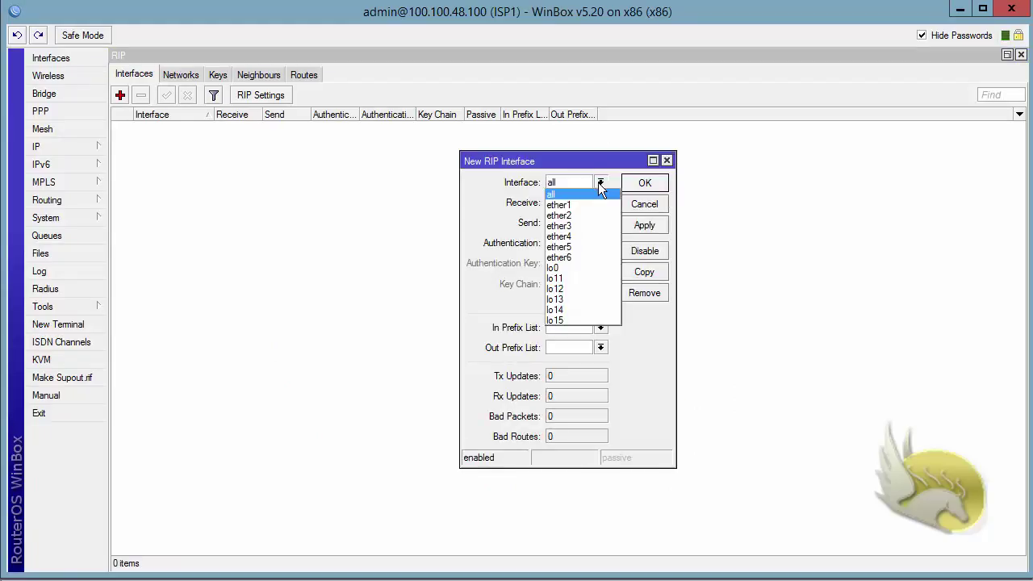
pyautogui.click(590, 215)
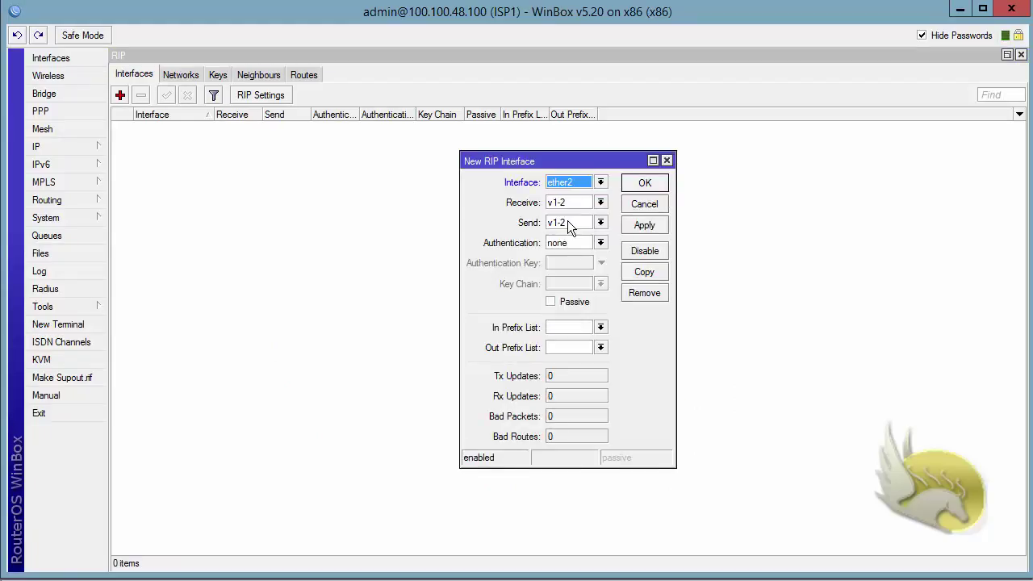
pyautogui.click(550, 305)
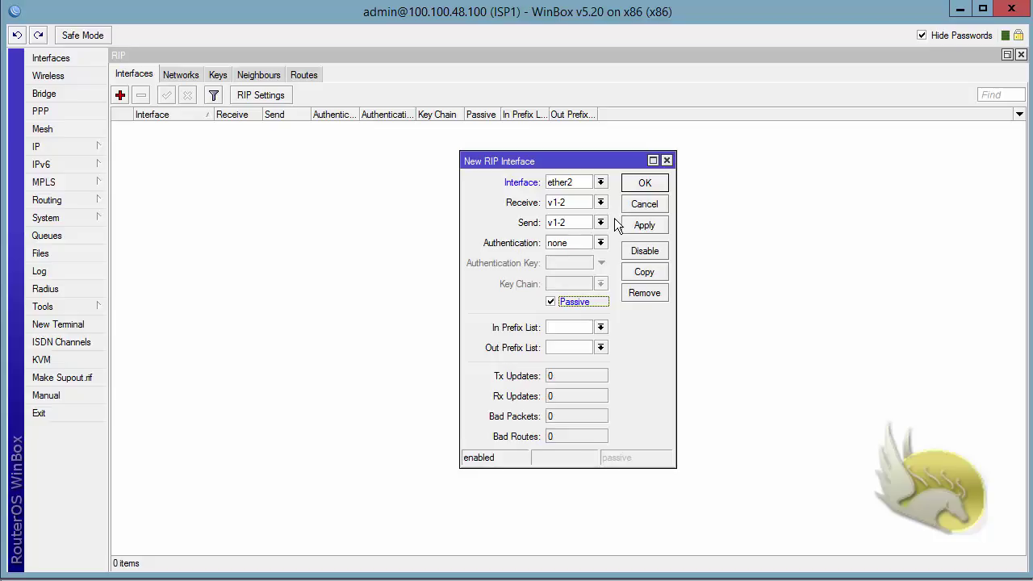
pyautogui.click(637, 184)
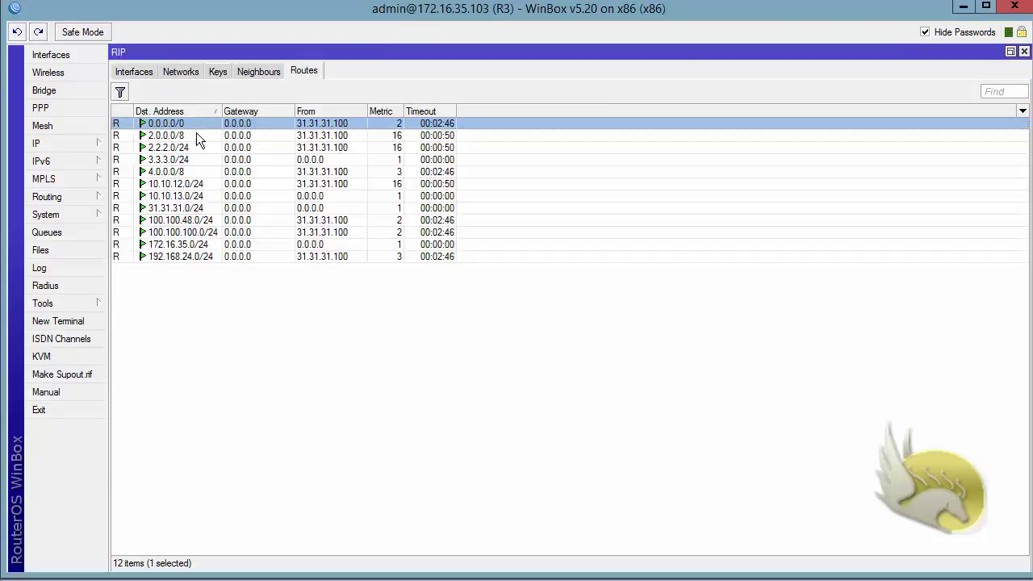
# Step: Switch to the R3 WinBox session and add ether3 as a passive RIP interface
pyautogui.click(134, 72)
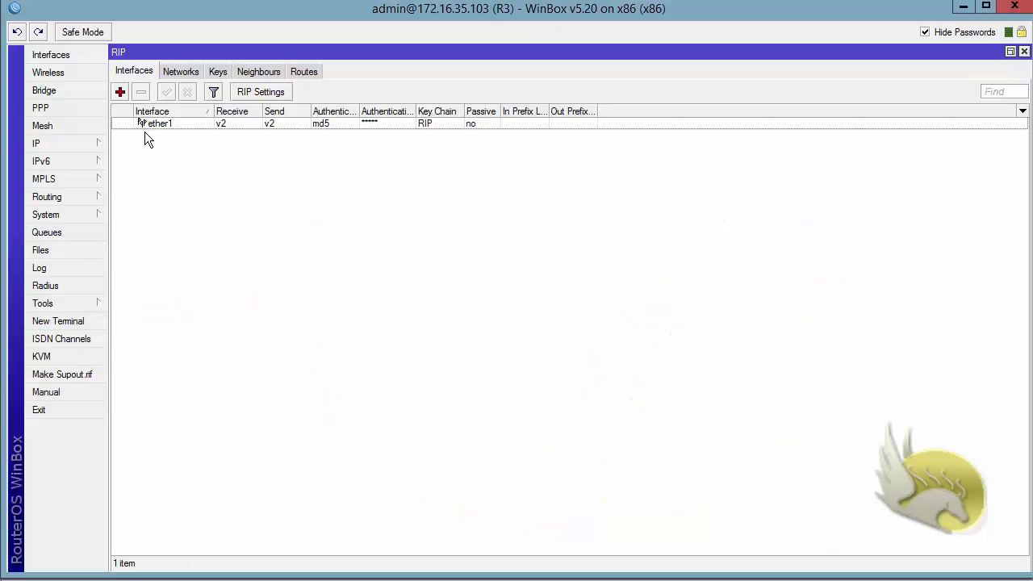
pyautogui.click(119, 91)
pyautogui.click(587, 179)
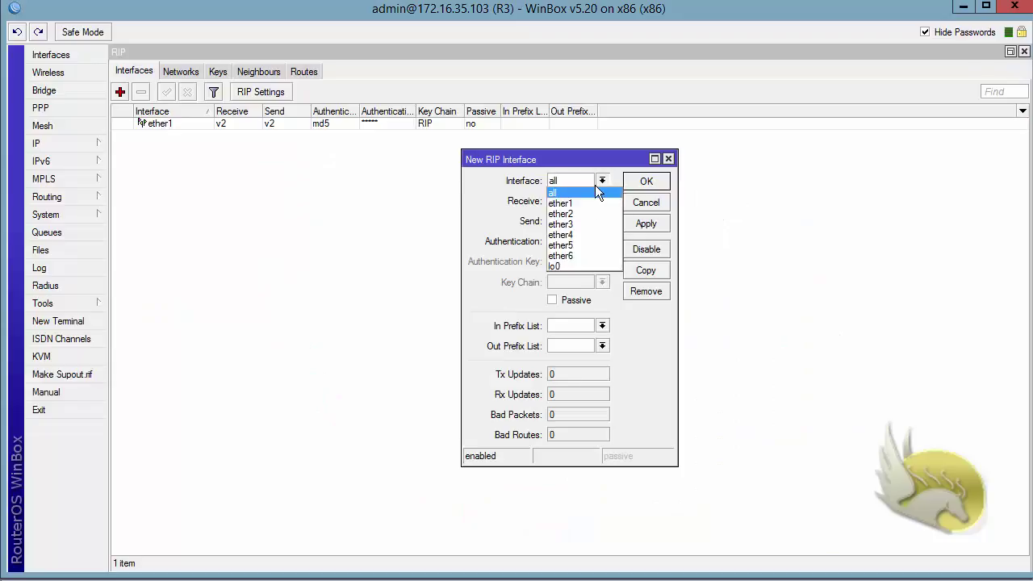
pyautogui.click(588, 221)
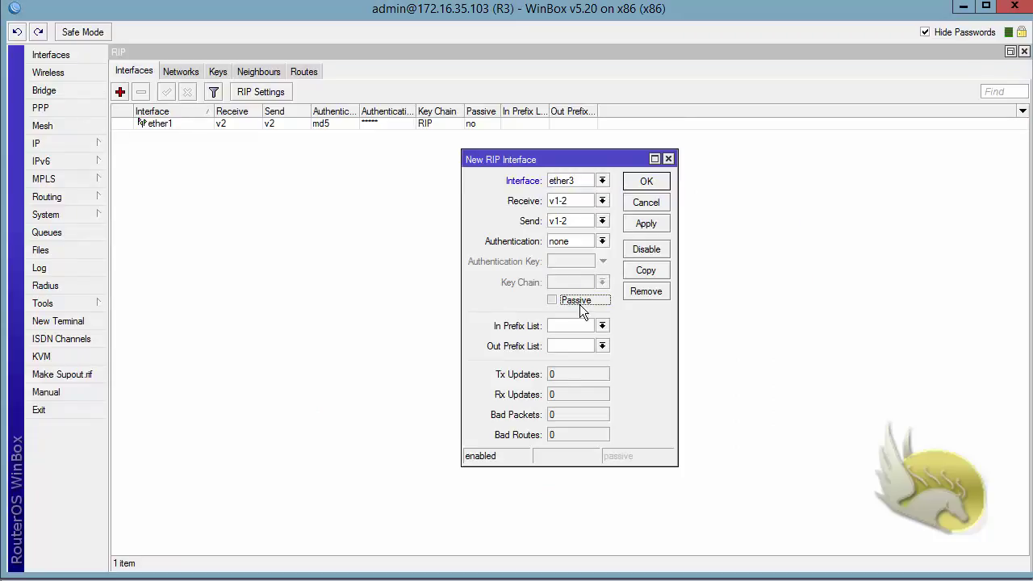
pyautogui.click(578, 301)
pyautogui.click(634, 182)
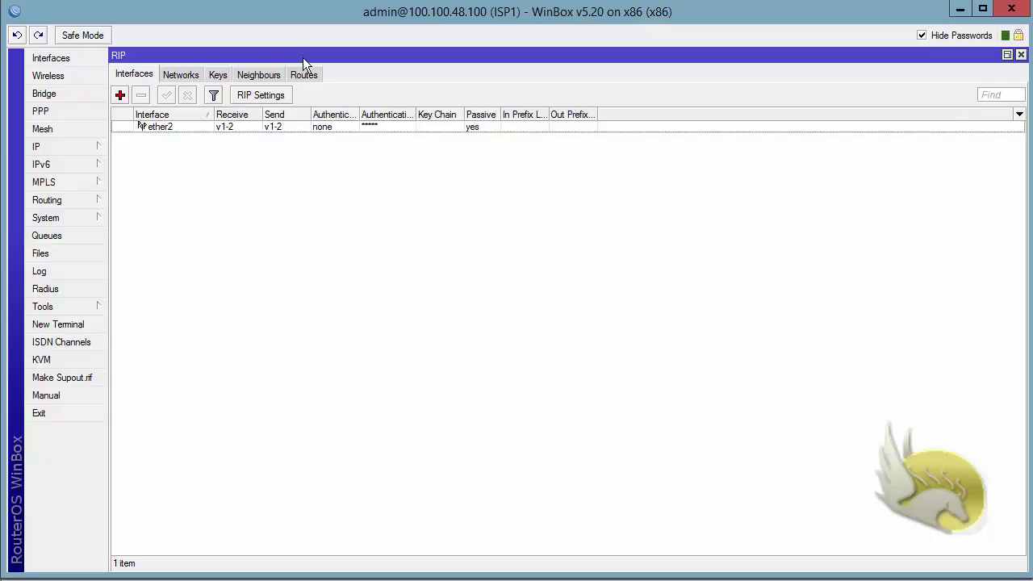
# Step: Switch back to the ISP1 session and examine the sources, metrics and timeouts of its RIP routes
pyautogui.click(303, 75)
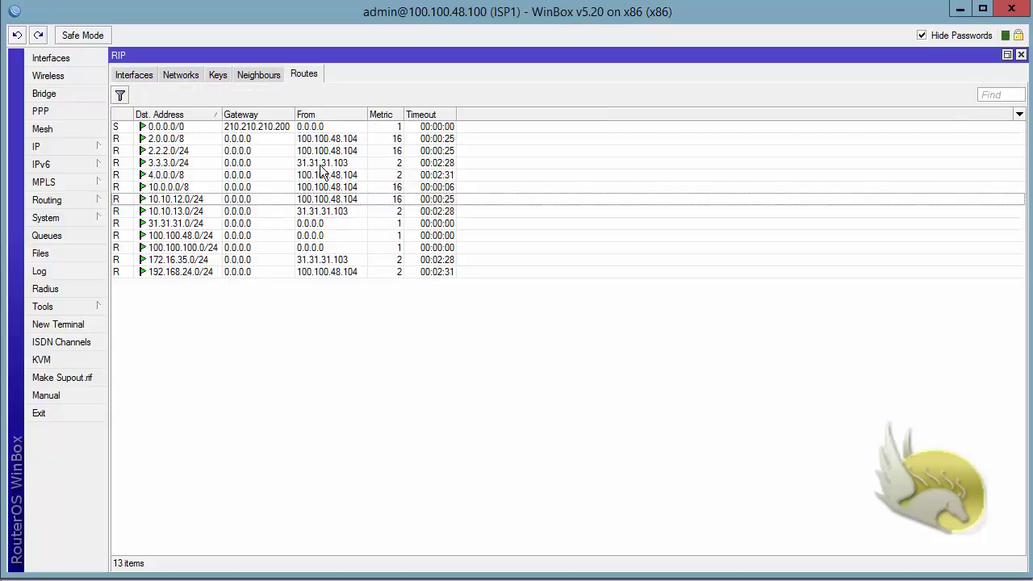
pyautogui.click(396, 139)
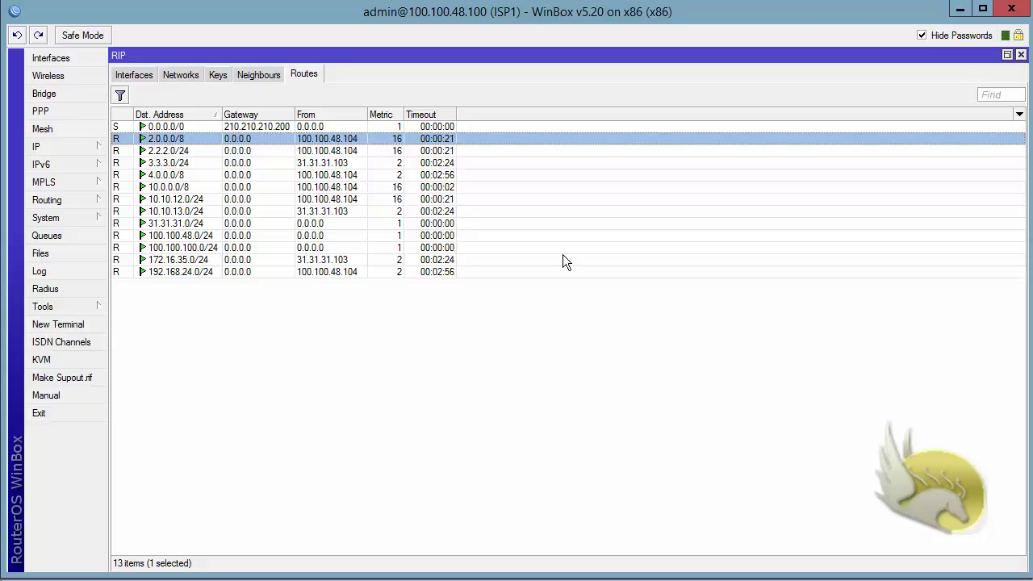
pyautogui.click(336, 281)
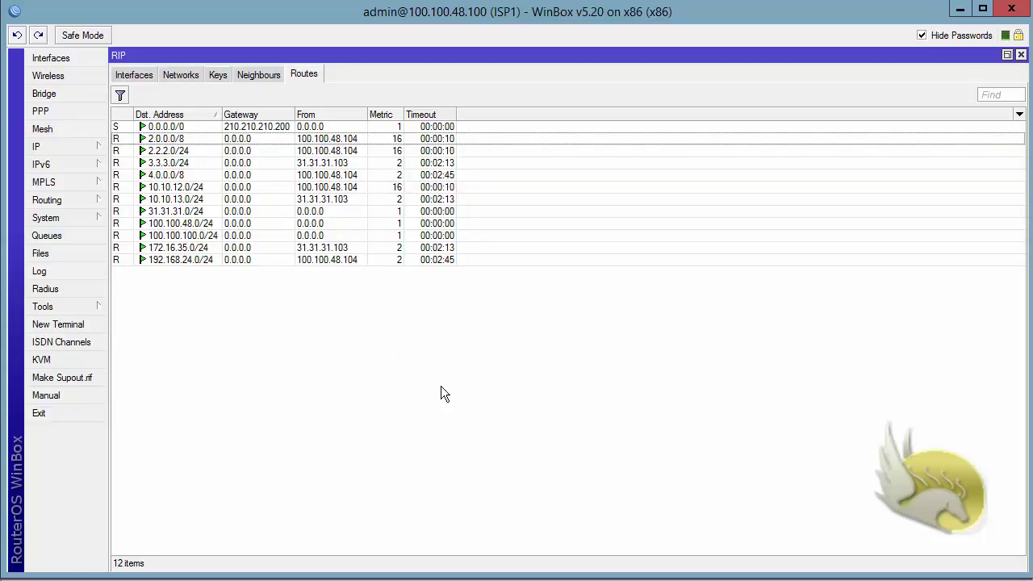
# Step: Add a RIP neighbour on ISP1 with the address 31.31.31.103
pyautogui.click(245, 75)
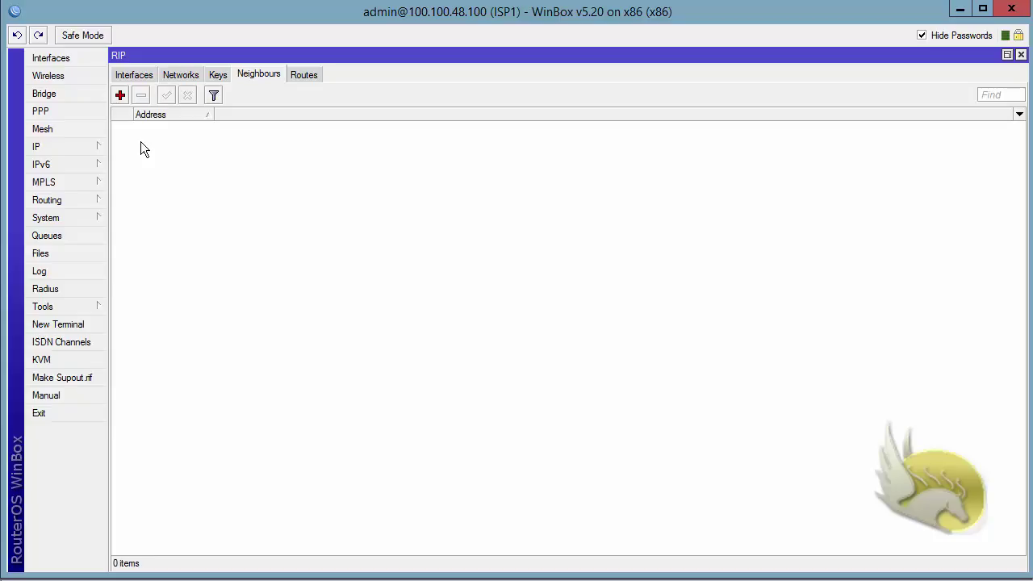
pyautogui.click(120, 96)
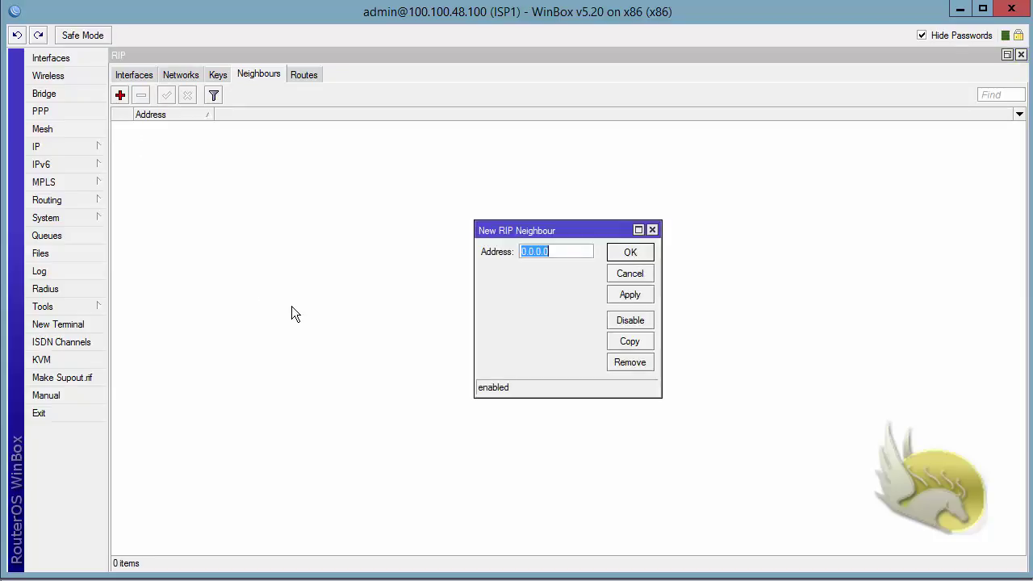
pyautogui.write('31.31.31.103')
pyautogui.click(631, 253)
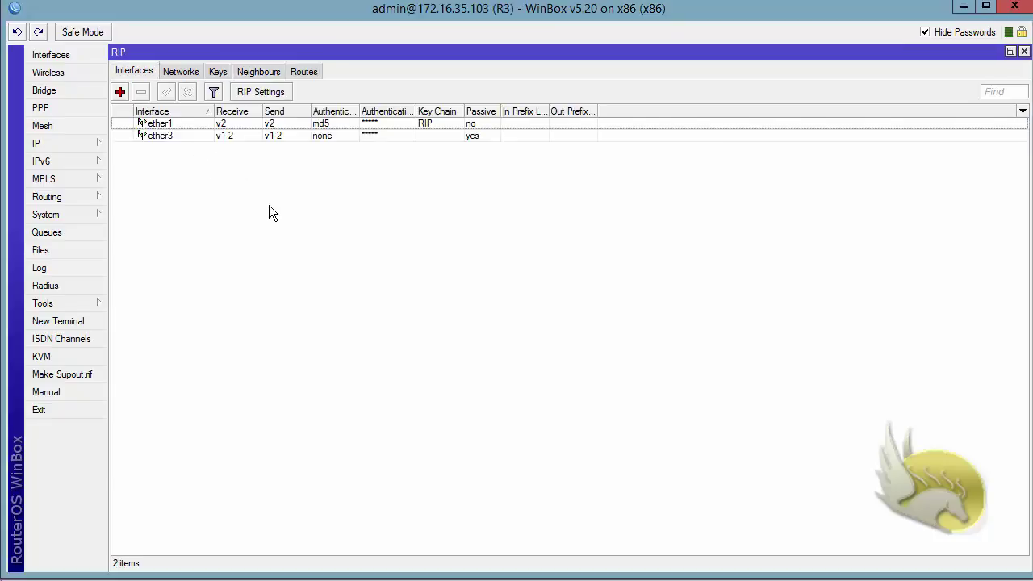
# Step: Switch to the R3 session and add a RIP neighbour with the address 31.31.31.100
pyautogui.click(255, 75)
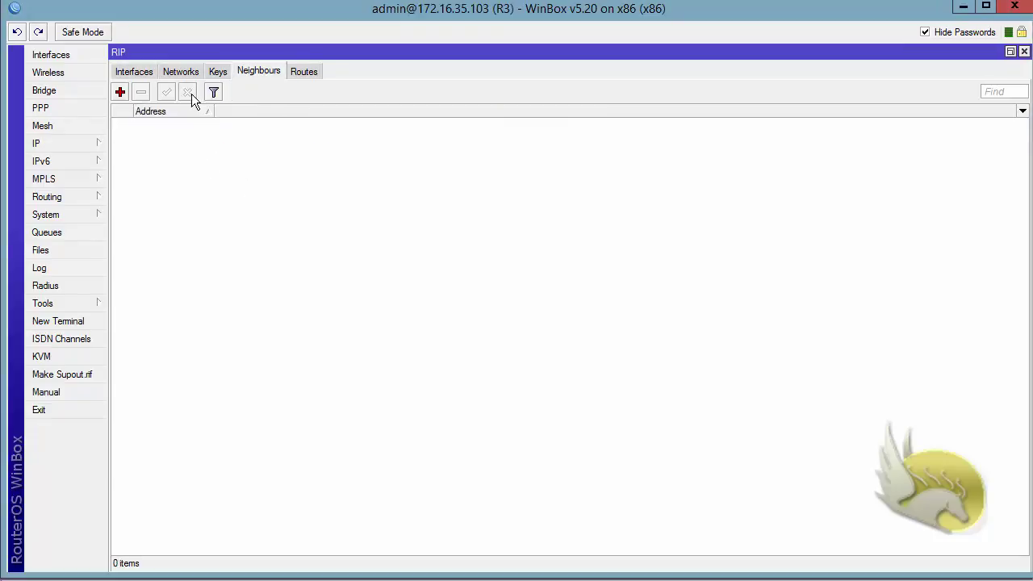
pyautogui.click(119, 92)
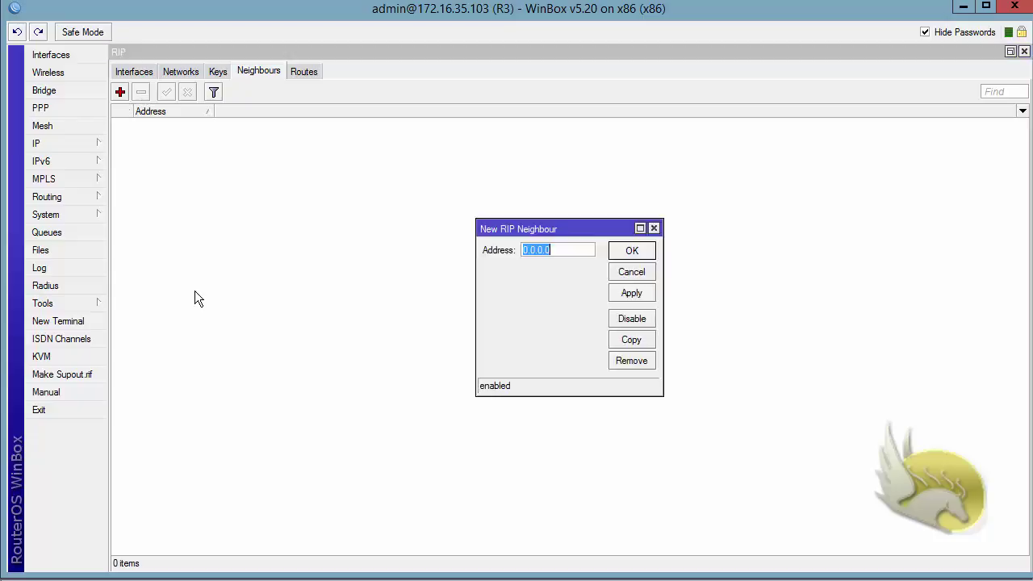
pyautogui.write('31.31.31.100')
pyautogui.click(623, 253)
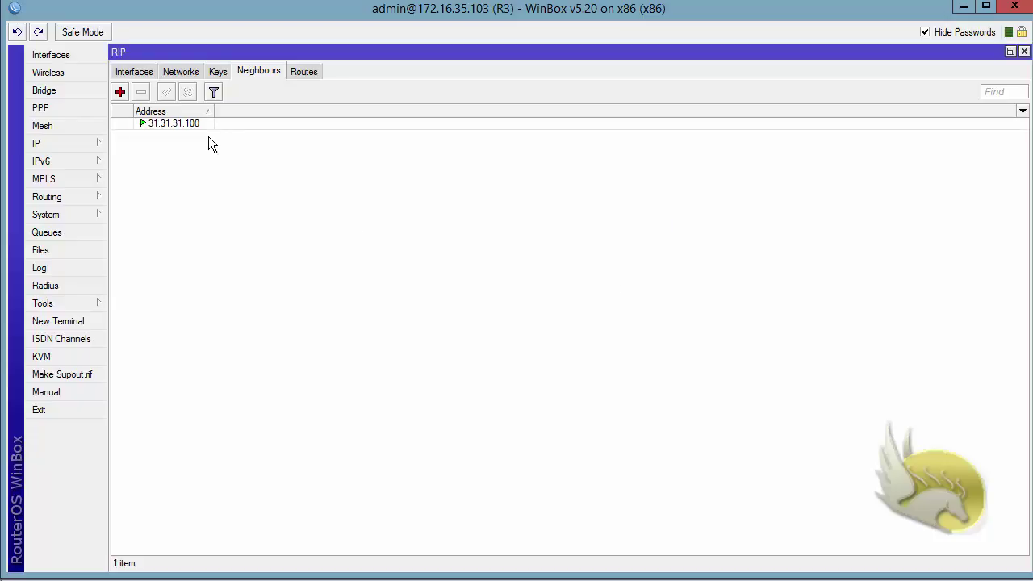
# Step: Examine the RIP routes on R3 that come from neighbour 31.31.31.100
pyautogui.click(152, 124)
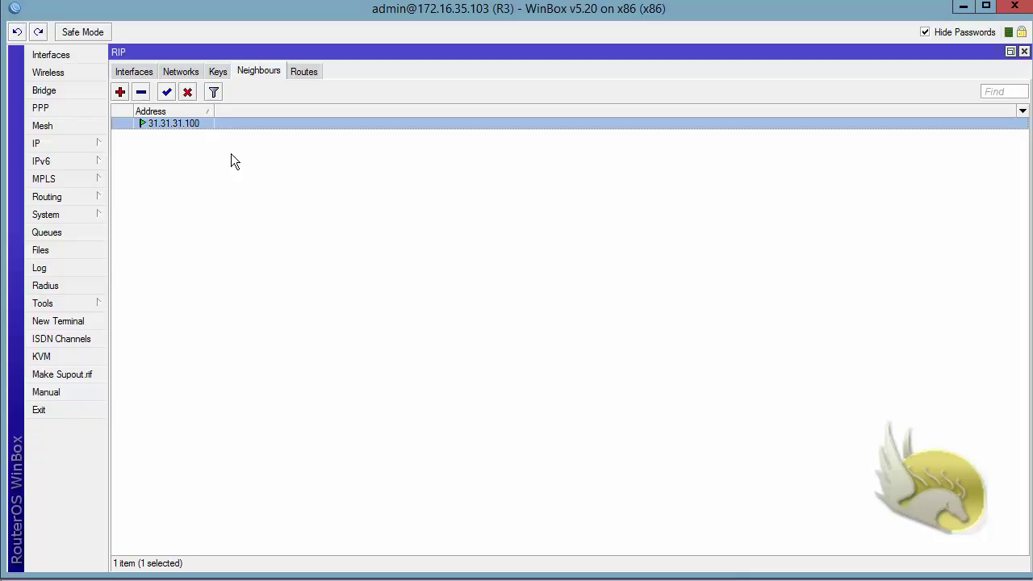
pyautogui.click(299, 75)
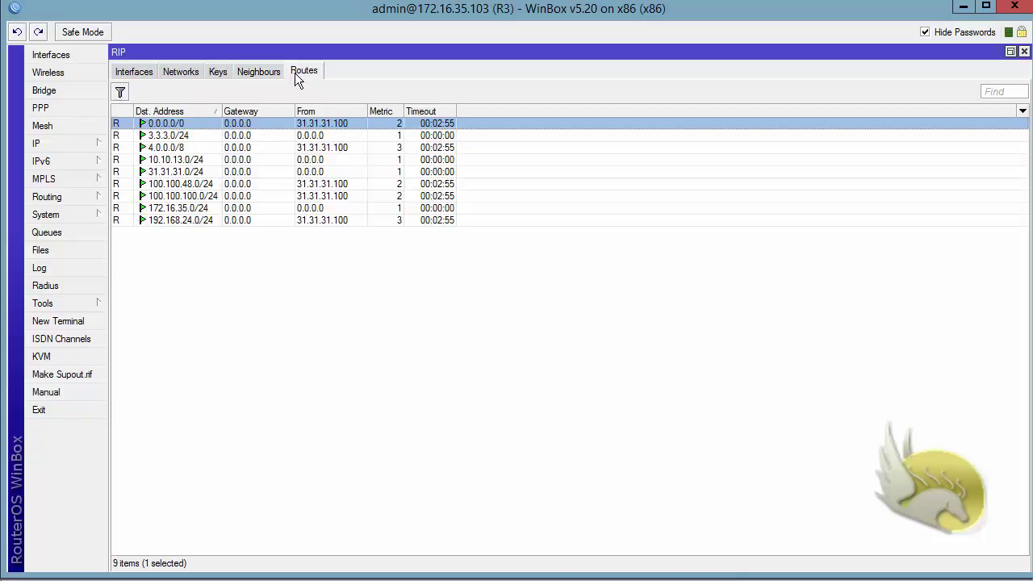
pyautogui.click(316, 148)
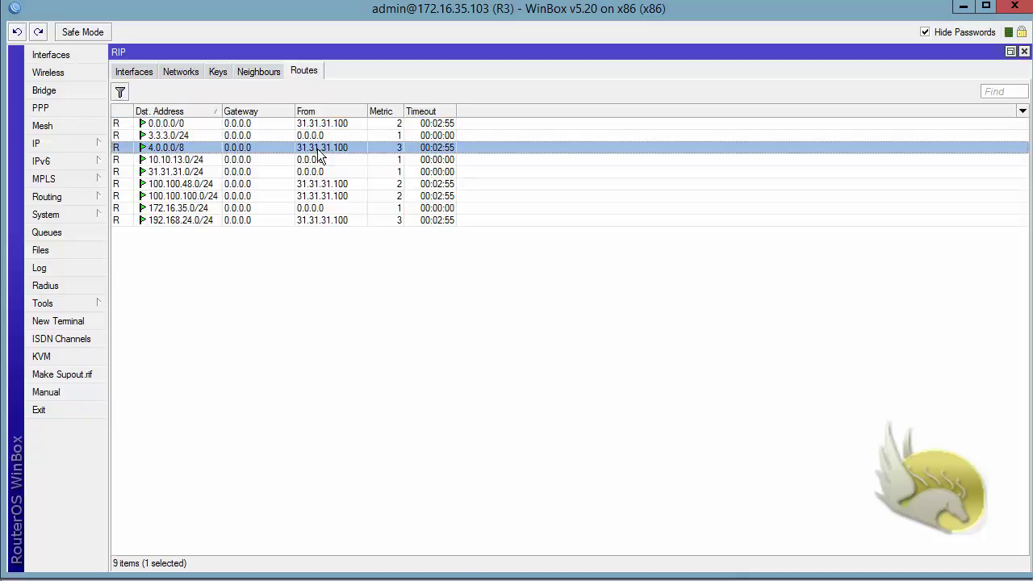